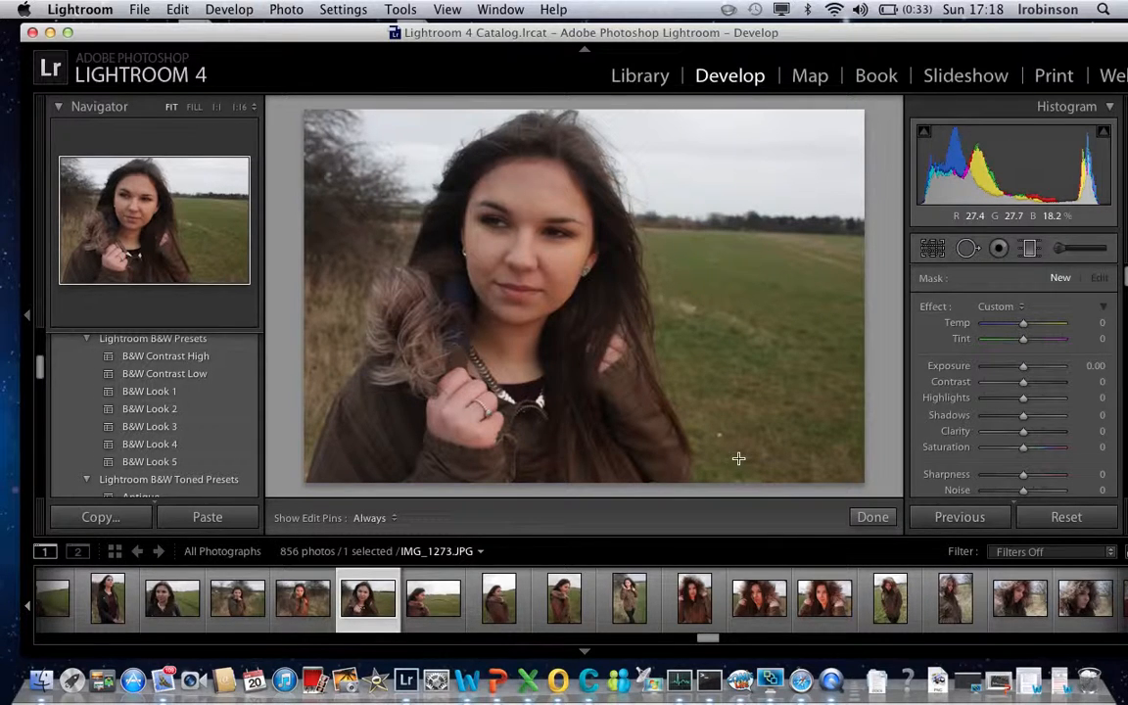
- Draw a diagonal graduated filter up from the lower-right field across the portrait and set its temperature to -43
{"action": "left_click_drag", "start_coordinate": [777, 447], "coordinate": [617, 279]}
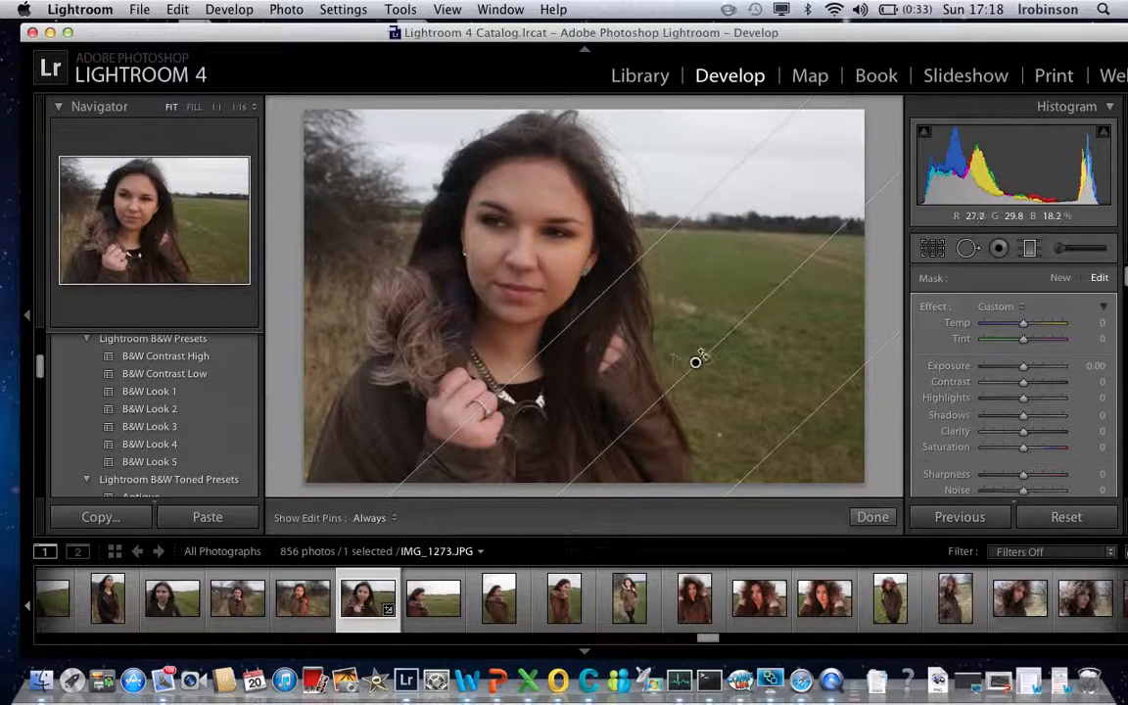
{"action": "left_click_drag", "start_coordinate": [707, 353], "coordinate": [709, 391]}
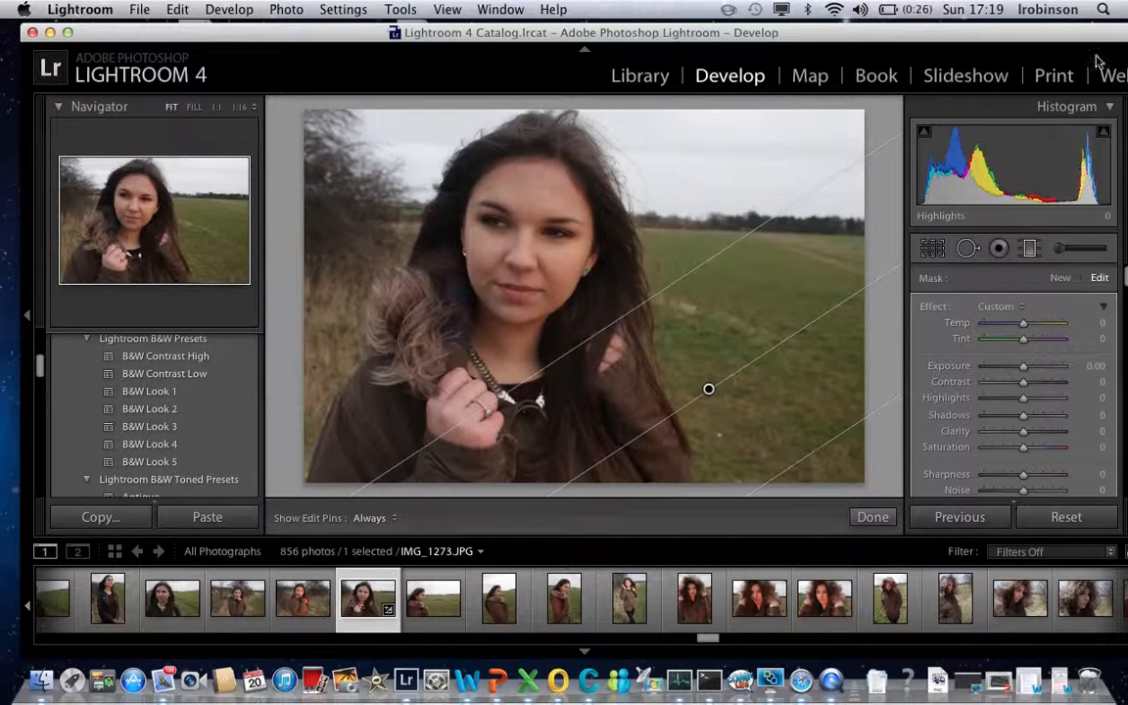
{"action": "left_click_drag", "start_coordinate": [1095, 39], "coordinate": [1056, 35]}
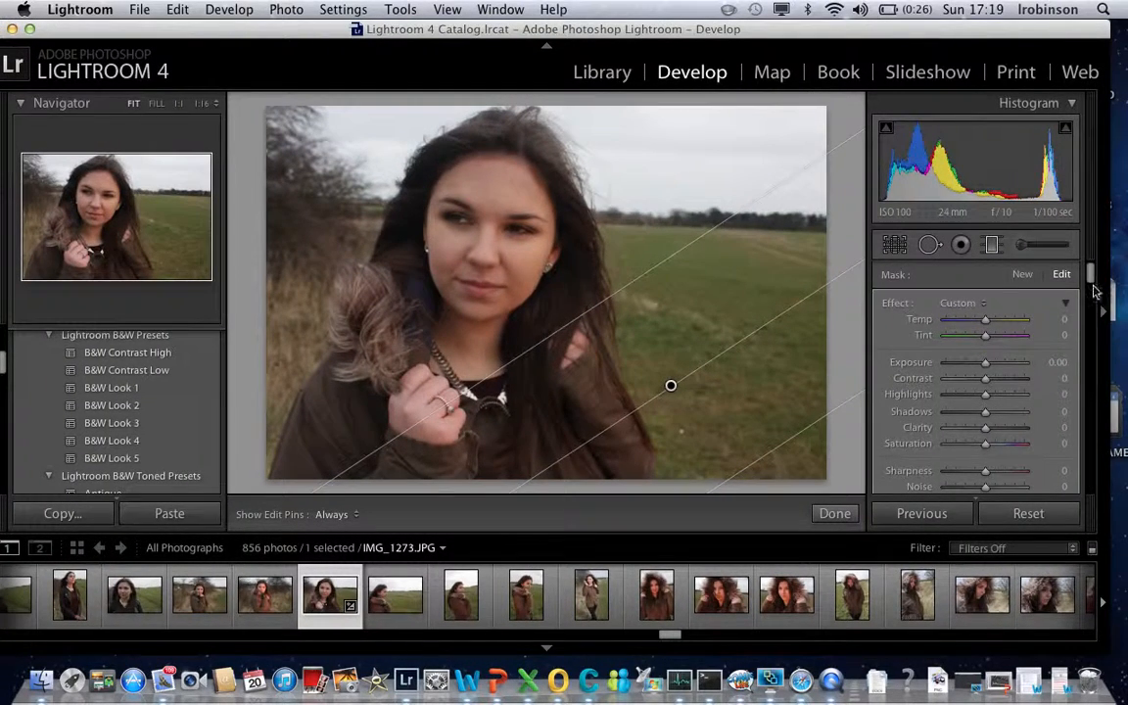
{"action": "mouse_move", "coordinate": [1090, 270]}
{"action": "left_mouse_down"}
{"action": "mouse_move", "coordinate": [1094, 286]}
{"action": "mouse_move", "coordinate": [1095, 259]}
{"action": "mouse_move", "coordinate": [1095, 290]}
{"action": "mouse_move", "coordinate": [1094, 262]}
{"action": "left_mouse_up"}
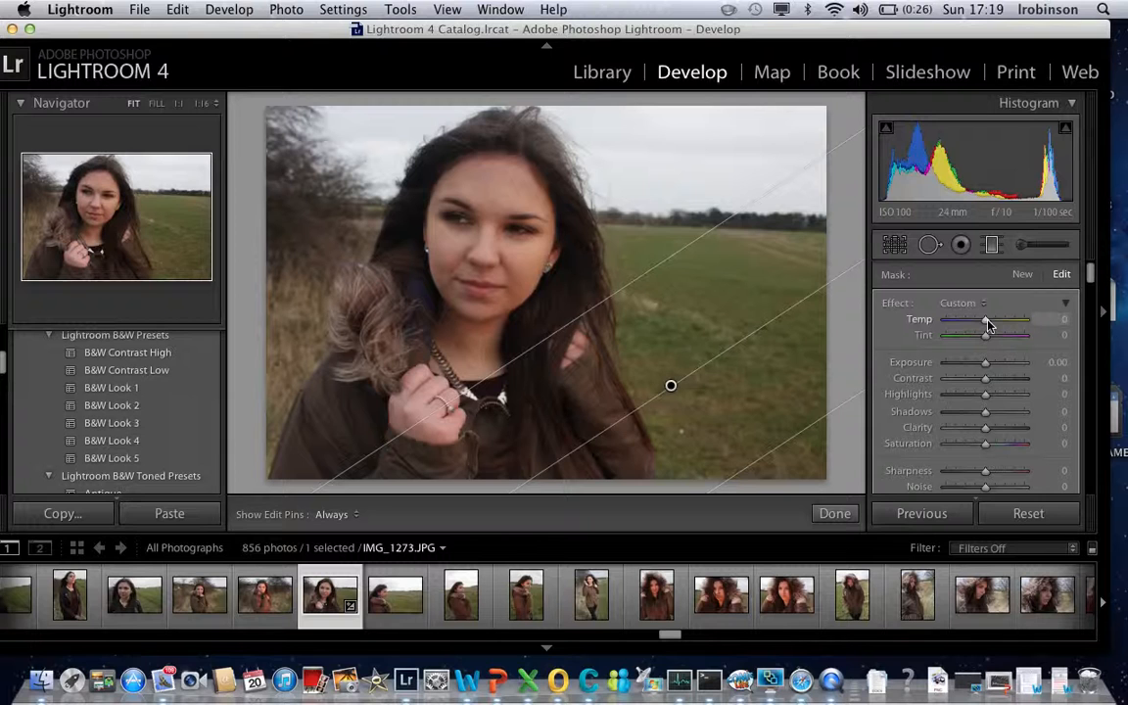
{"action": "mouse_move", "coordinate": [976, 329]}
{"action": "left_mouse_down"}
{"action": "mouse_move", "coordinate": [962, 329]}
{"action": "mouse_move", "coordinate": [995, 326]}
{"action": "mouse_move", "coordinate": [967, 326]}
{"action": "left_mouse_up"}
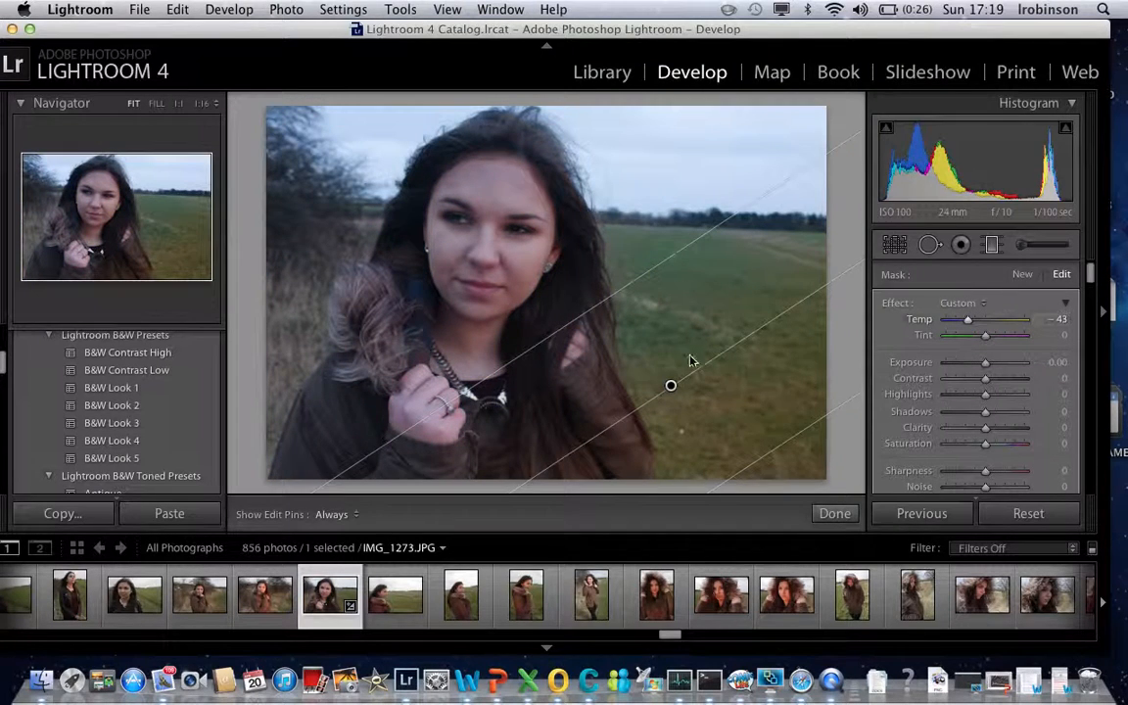
- Set the graduated filter's temperature to -100 and reposition its pin on the hair beside the earring
{"action": "left_click_drag", "start_coordinate": [671, 383], "coordinate": [463, 202]}
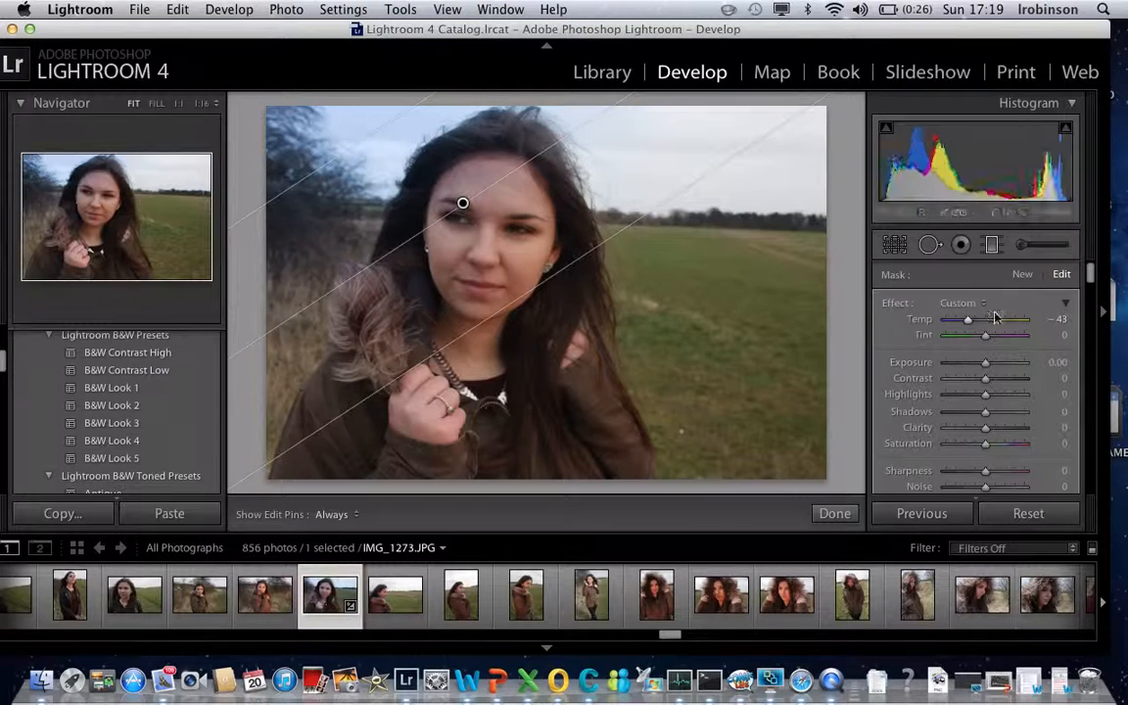
{"action": "left_click_drag", "start_coordinate": [967, 326], "coordinate": [922, 322]}
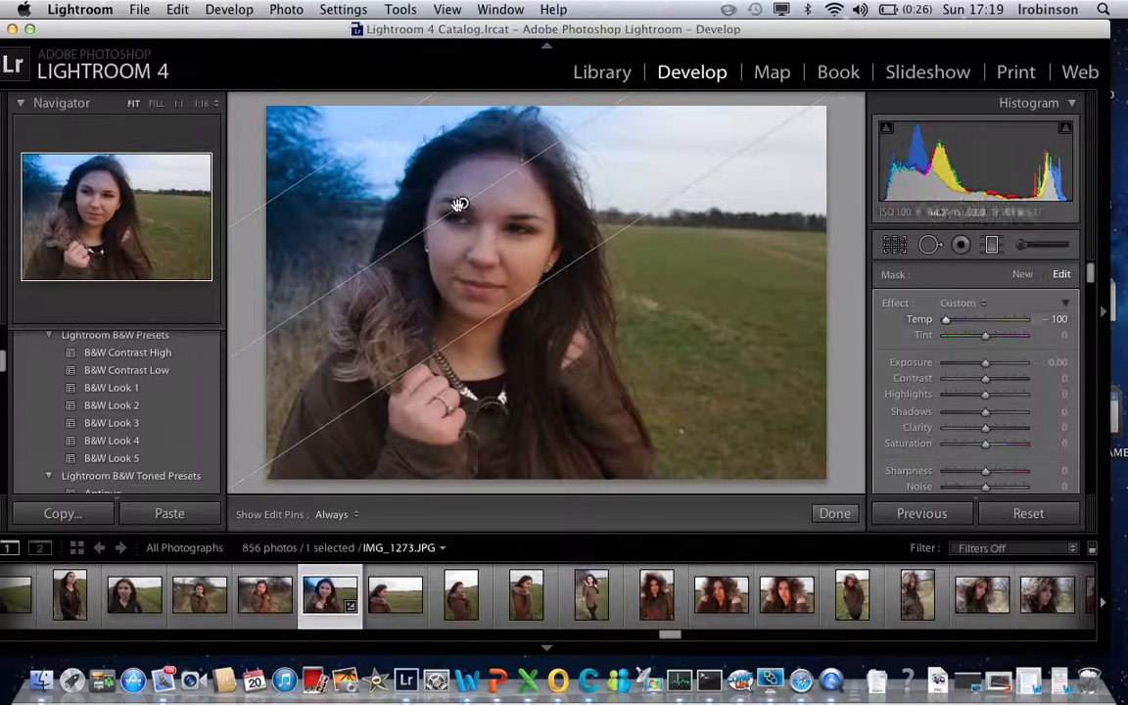
{"action": "left_click_drag", "start_coordinate": [462, 207], "coordinate": [536, 234]}
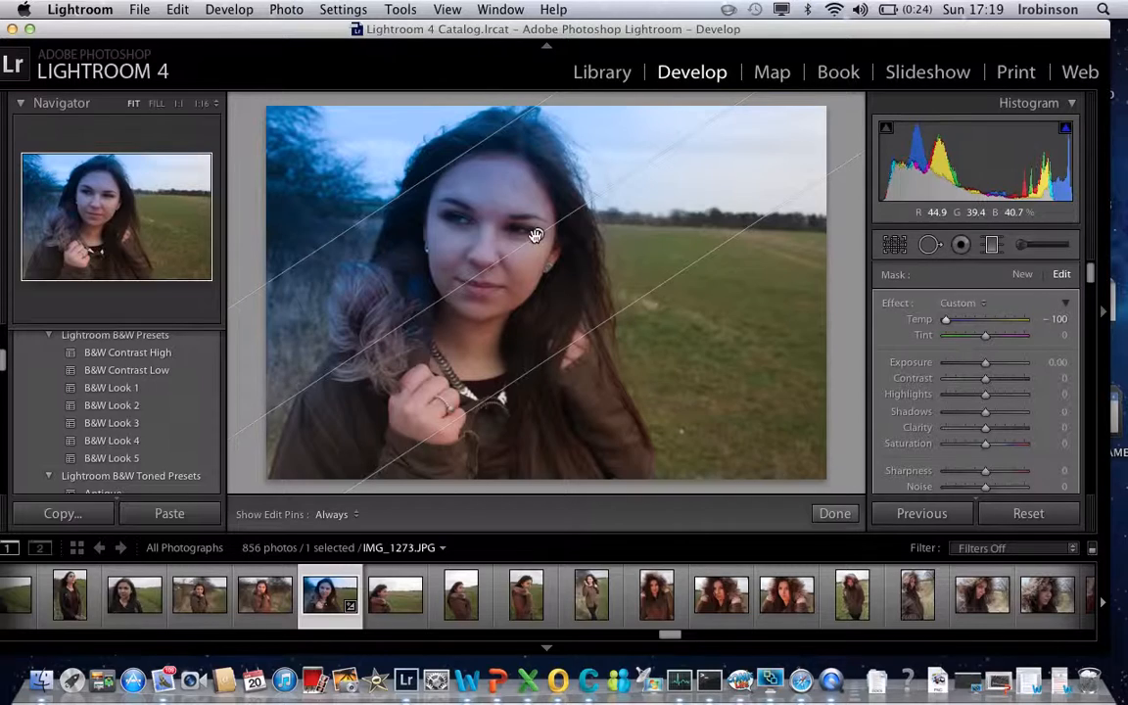
{"action": "left_click_drag", "start_coordinate": [529, 238], "coordinate": [588, 251]}
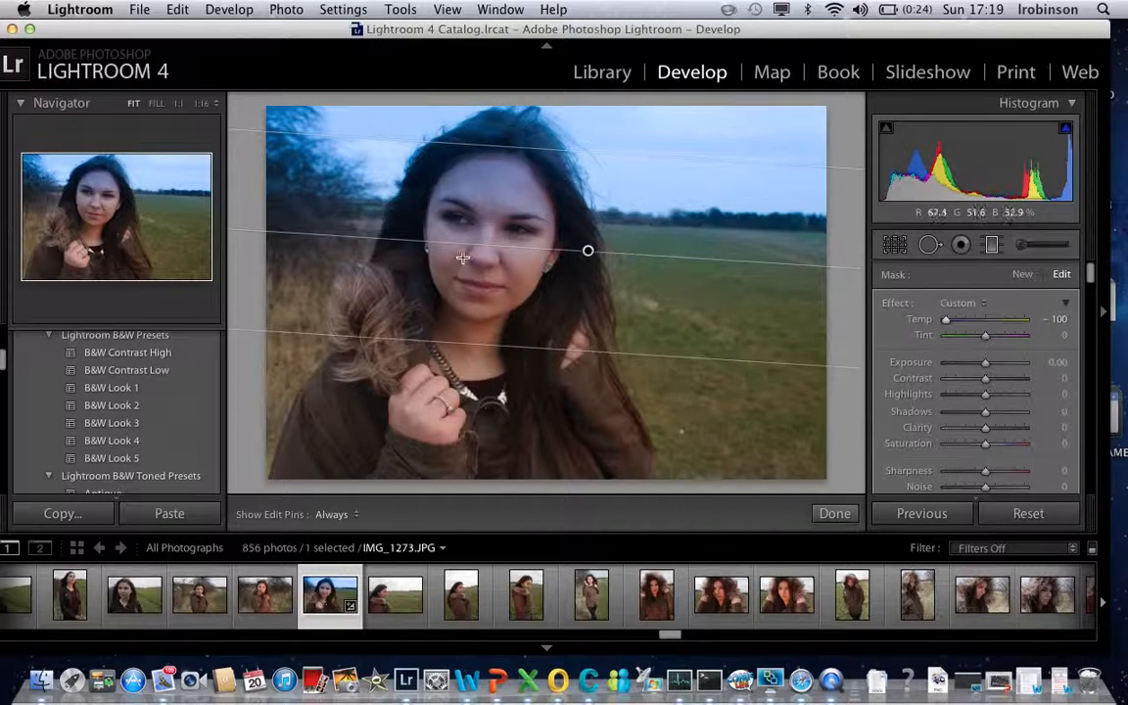
- Rotate the graduated filter so it affects the lower-right area diagonally, then finish it with a temperature of 24
{"action": "left_click_drag", "start_coordinate": [470, 247], "coordinate": [634, 239]}
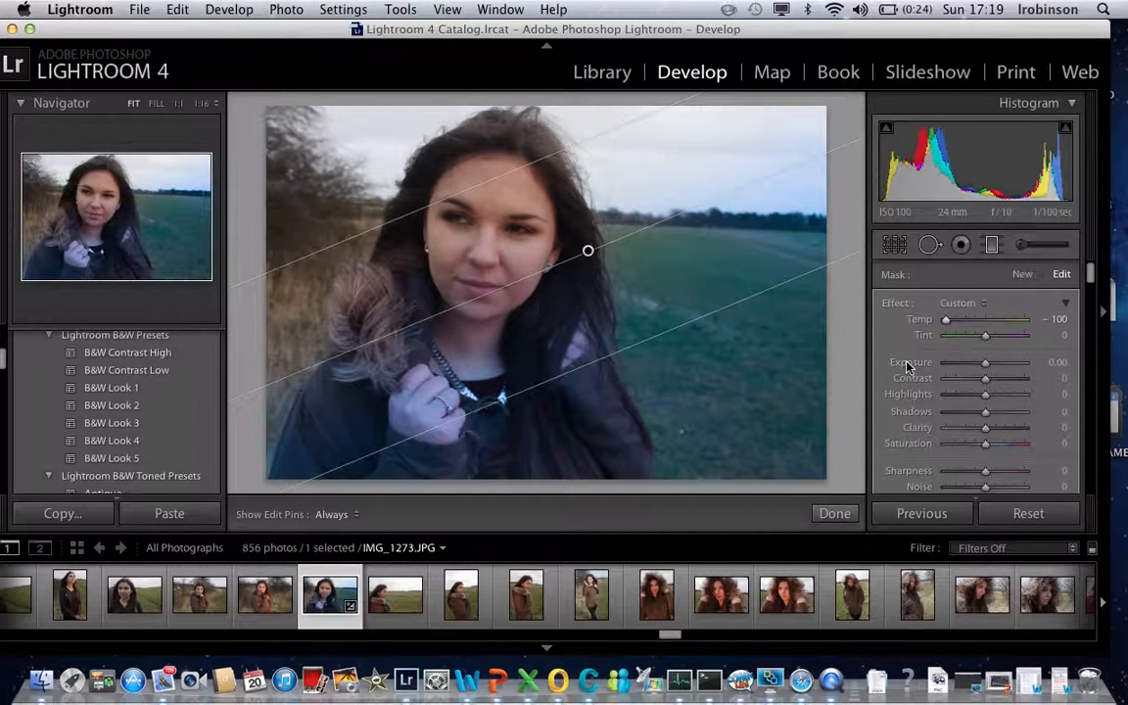
{"action": "left_click_drag", "start_coordinate": [947, 324], "coordinate": [1027, 324]}
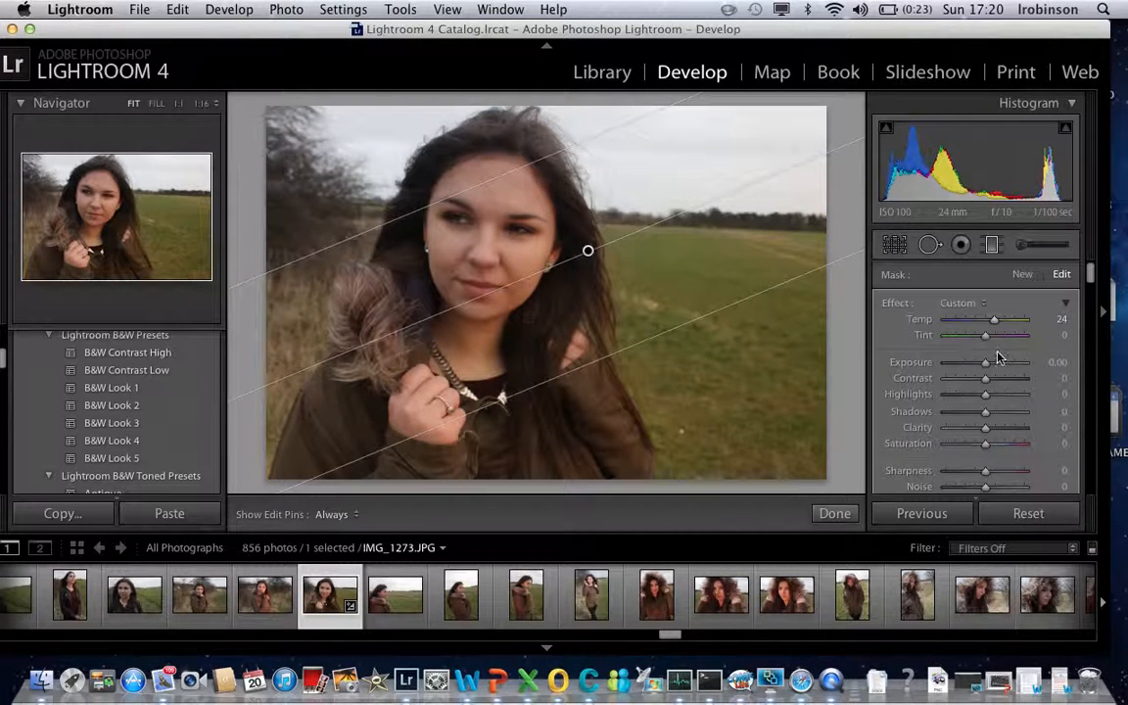
{"action": "left_click", "coordinate": [835, 515]}
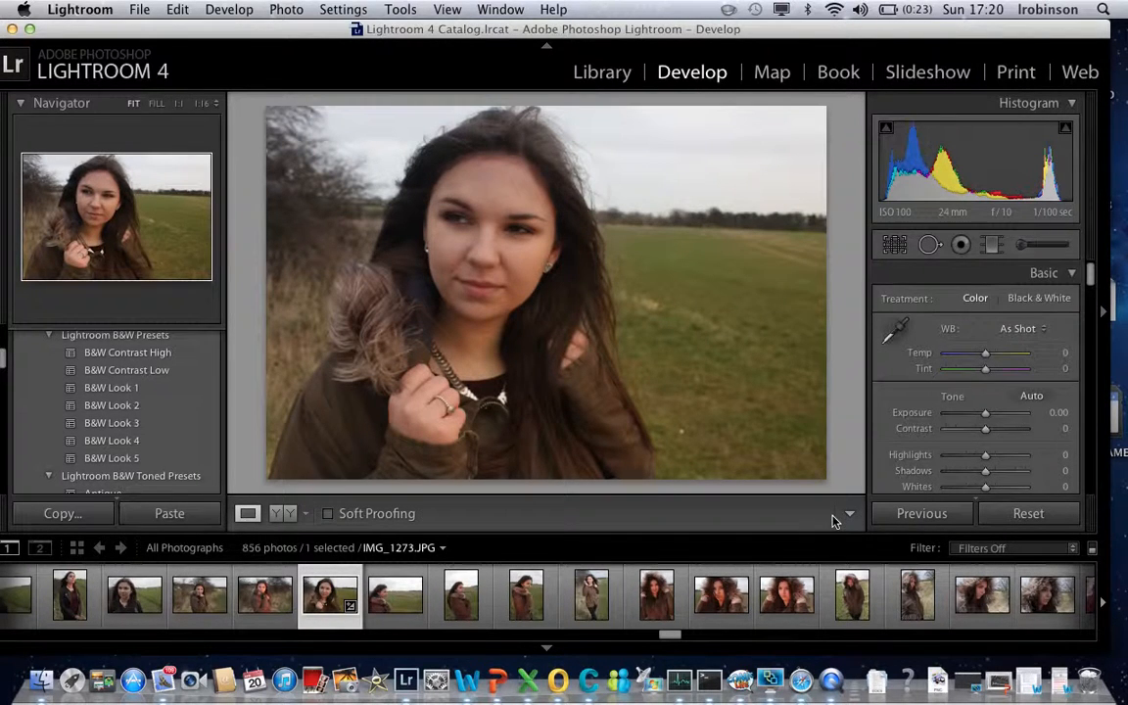
- Add a second graduated filter from the lower-left coat towards the face, with temperature -1 and exposure 1.24
{"action": "left_click", "coordinate": [991, 247]}
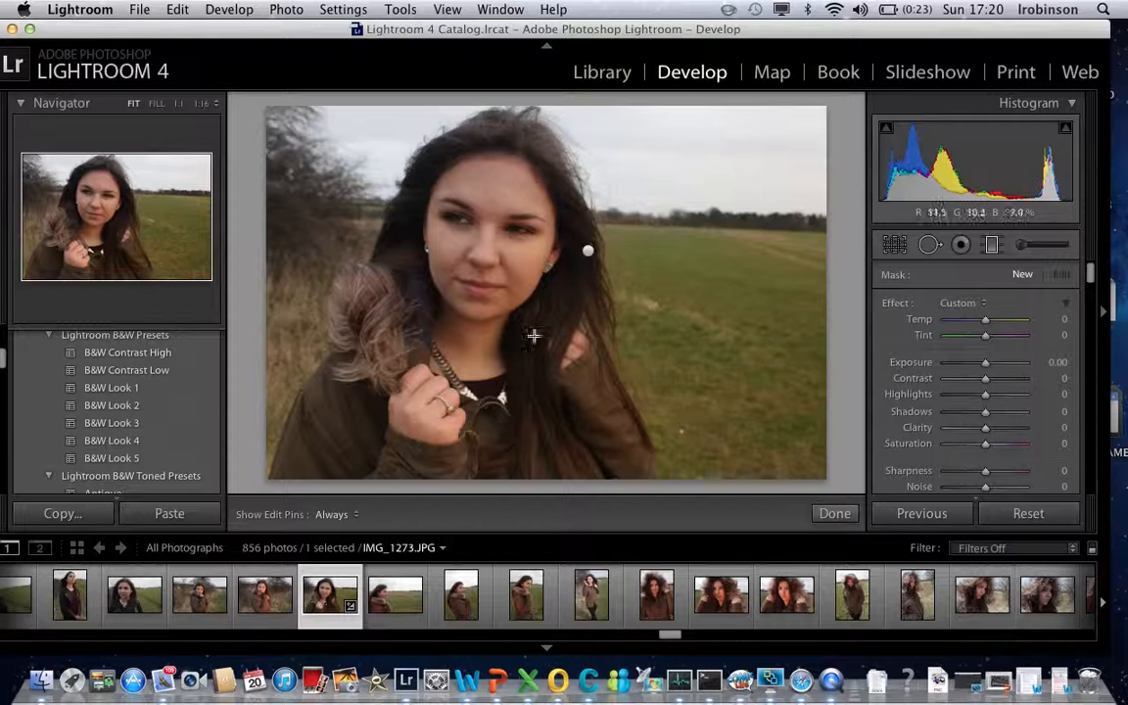
{"action": "left_click_drag", "start_coordinate": [299, 458], "coordinate": [433, 242]}
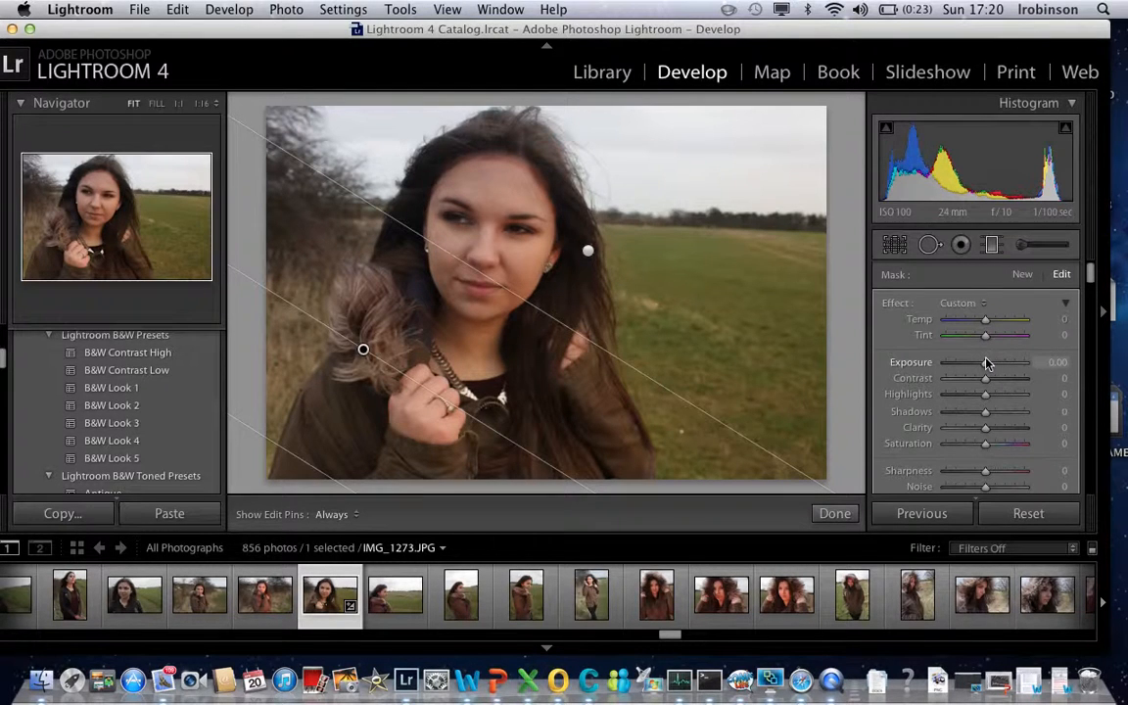
{"action": "mouse_move", "coordinate": [984, 328]}
{"action": "left_mouse_down"}
{"action": "mouse_move", "coordinate": [955, 327]}
{"action": "mouse_move", "coordinate": [1022, 323]}
{"action": "mouse_move", "coordinate": [990, 329]}
{"action": "left_mouse_up"}
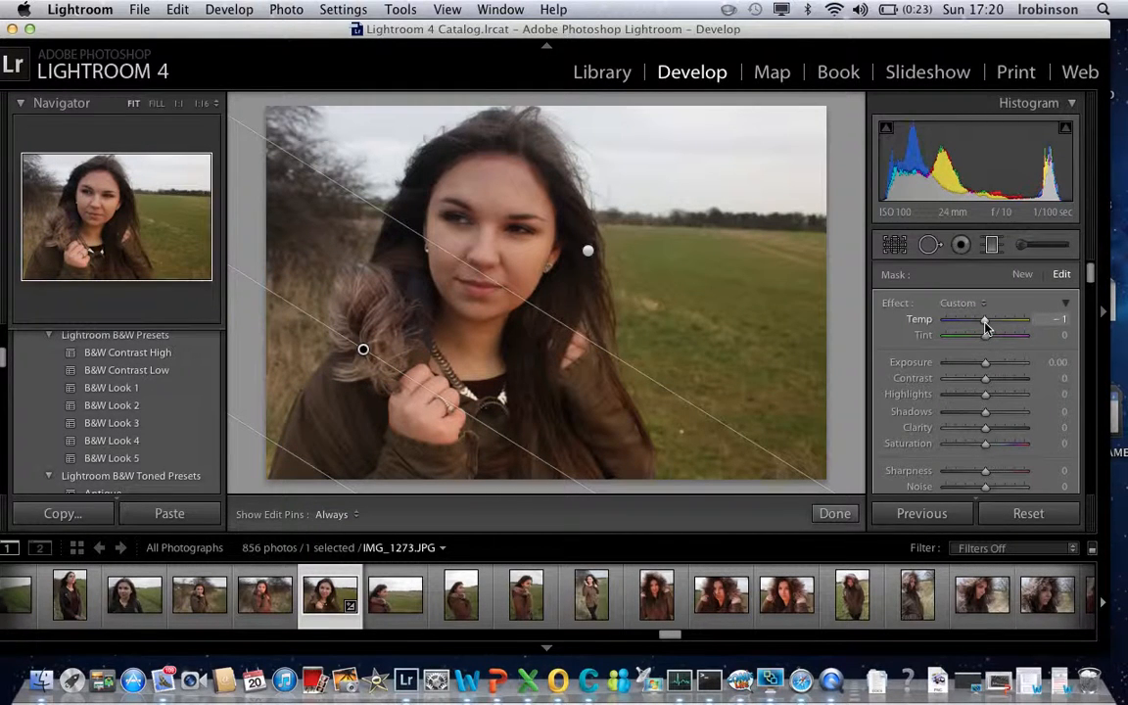
{"action": "mouse_move", "coordinate": [987, 369]}
{"action": "left_mouse_down"}
{"action": "mouse_move", "coordinate": [957, 369]}
{"action": "mouse_move", "coordinate": [999, 367]}
{"action": "left_mouse_up"}
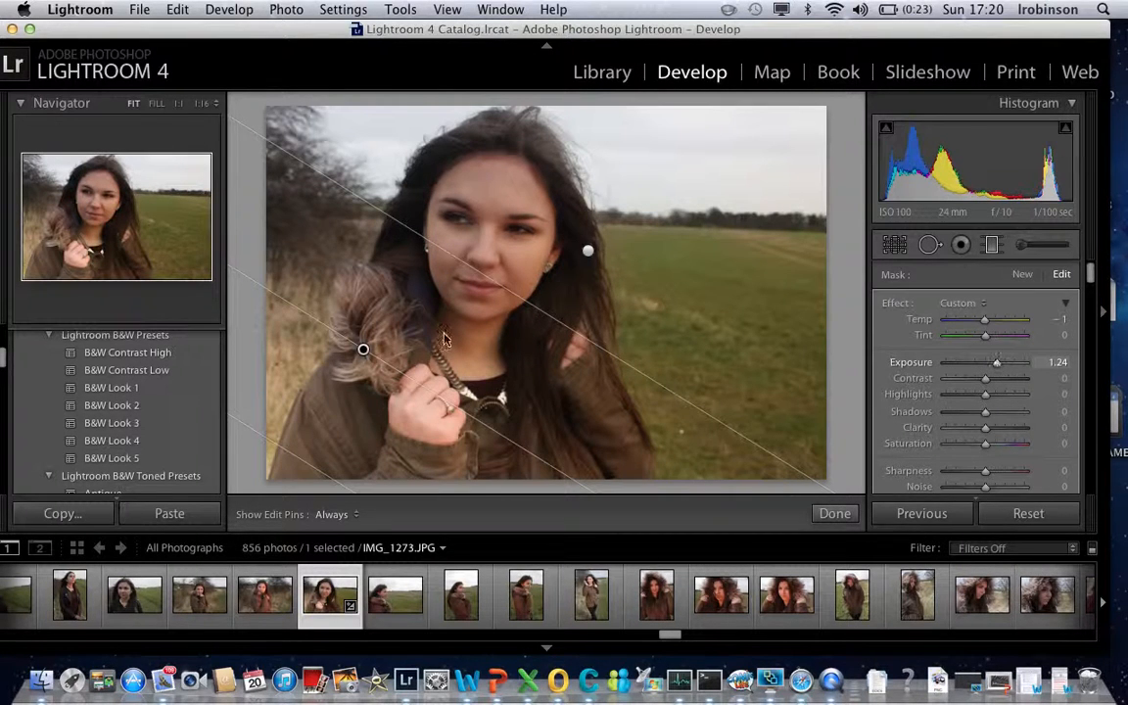
- Move the brightening filter's pin up to the forehead, set its contrast to 19 and finish editing it
{"action": "left_click_drag", "start_coordinate": [364, 348], "coordinate": [510, 178]}
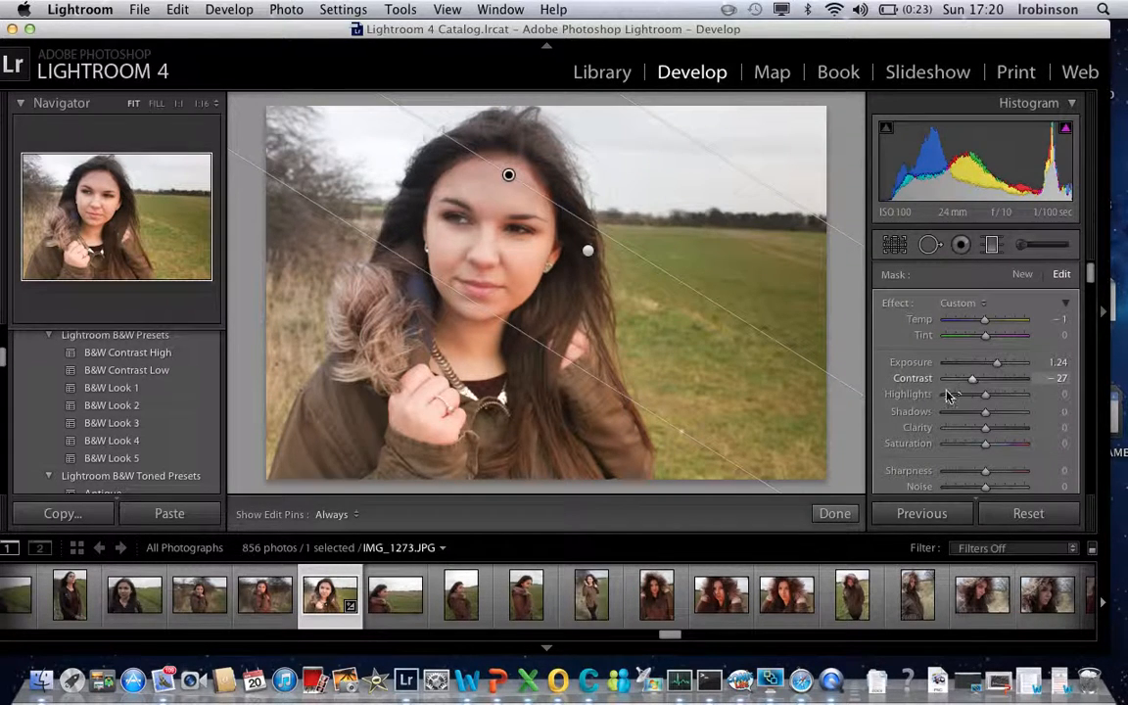
{"action": "left_click_drag", "start_coordinate": [947, 396], "coordinate": [992, 389]}
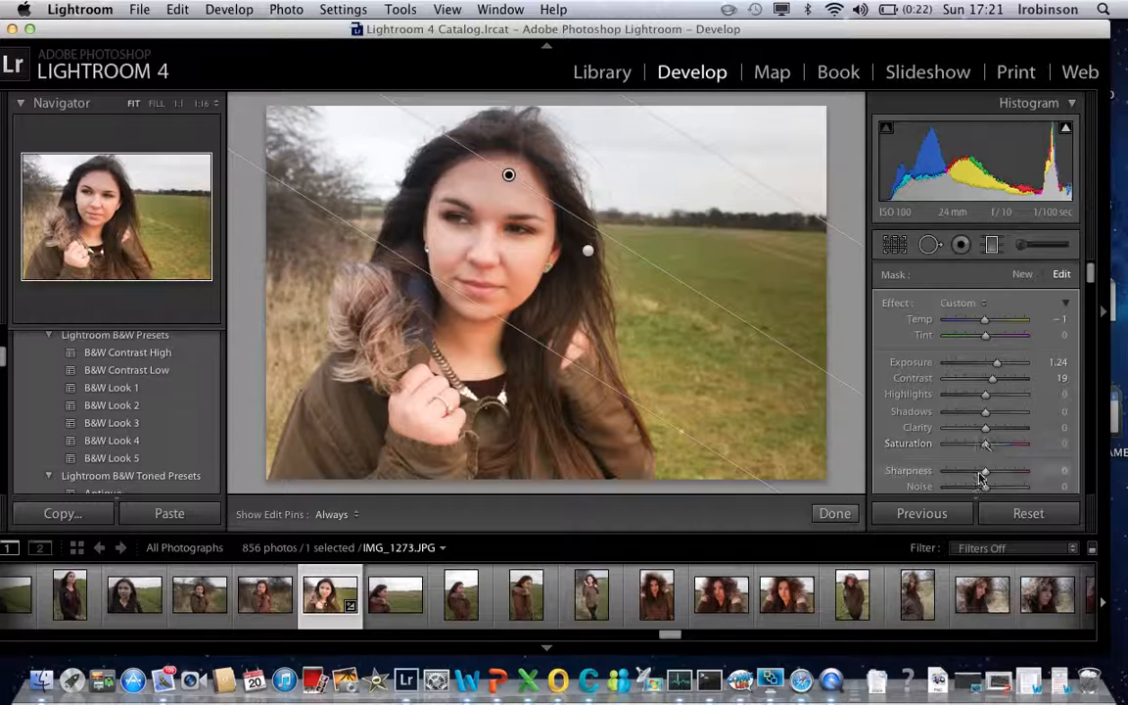
{"action": "scroll", "coordinate": [986, 450], "scroll_direction": "down", "scroll_amount": 2}
{"action": "scroll", "coordinate": [986, 441], "scroll_direction": "down", "scroll_amount": 2}
{"action": "scroll", "coordinate": [990, 424], "scroll_direction": "down", "scroll_amount": 1}
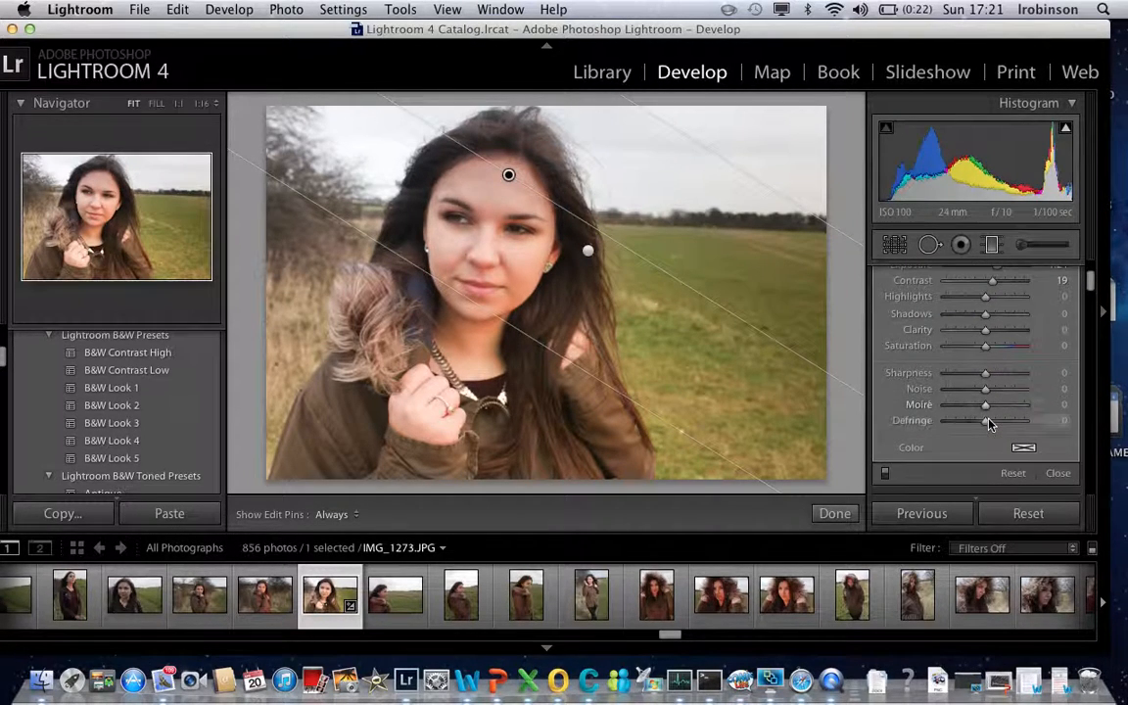
{"action": "left_click", "coordinate": [834, 514]}
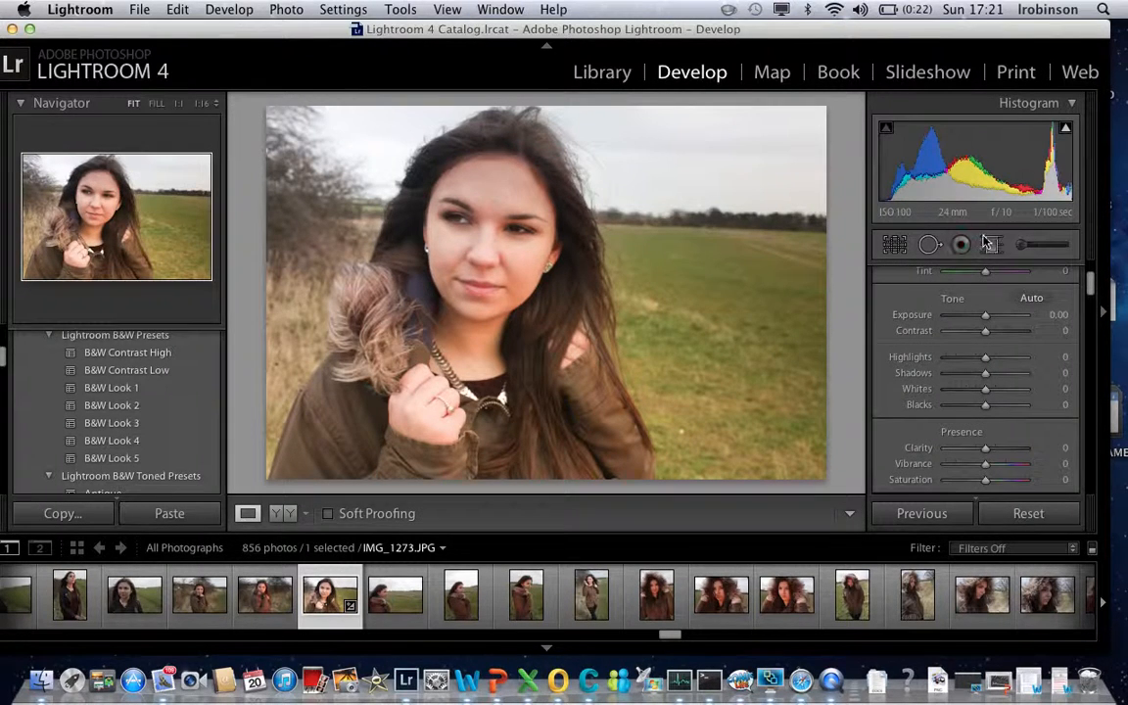
- Add a third graduated filter running inward from the sky near the photo's right edge and set its tint to 100
{"action": "left_click", "coordinate": [993, 246]}
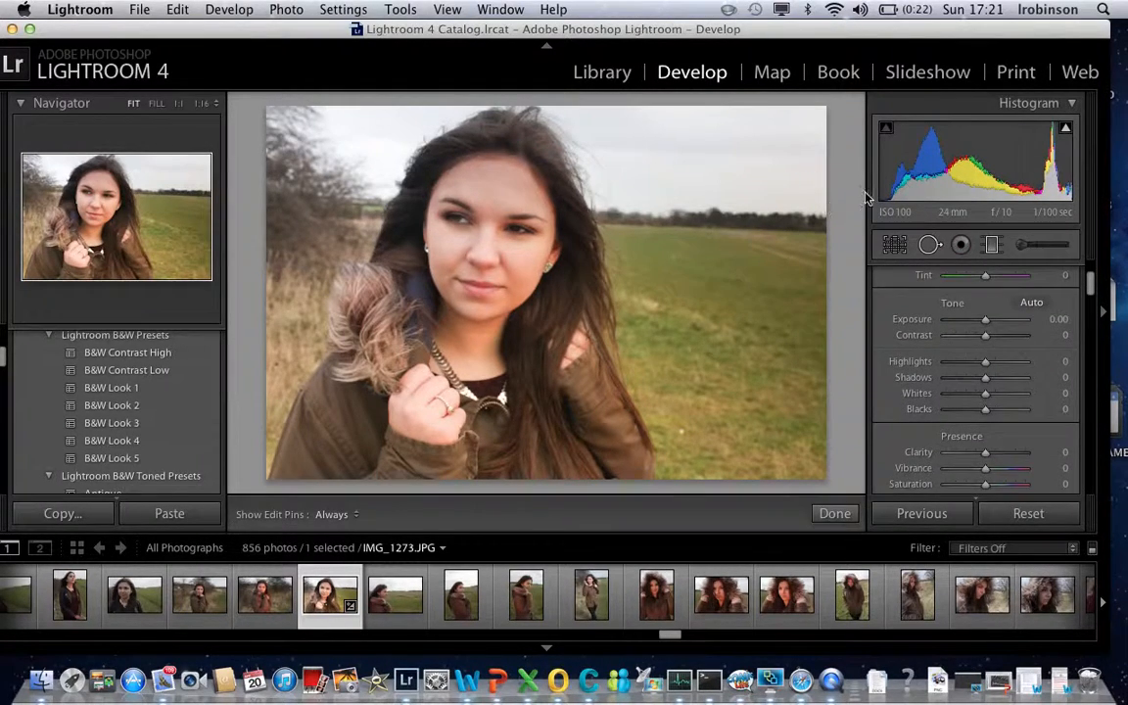
{"action": "left_click_drag", "start_coordinate": [813, 158], "coordinate": [638, 183]}
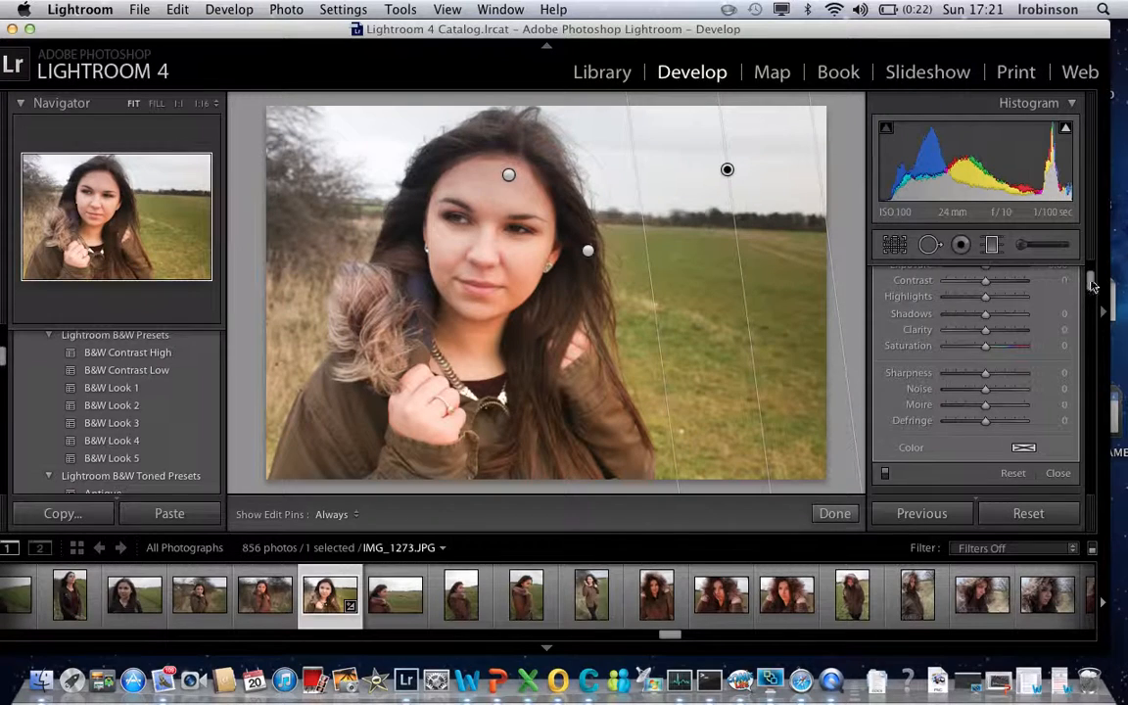
{"action": "left_click_drag", "start_coordinate": [1092, 280], "coordinate": [1092, 259]}
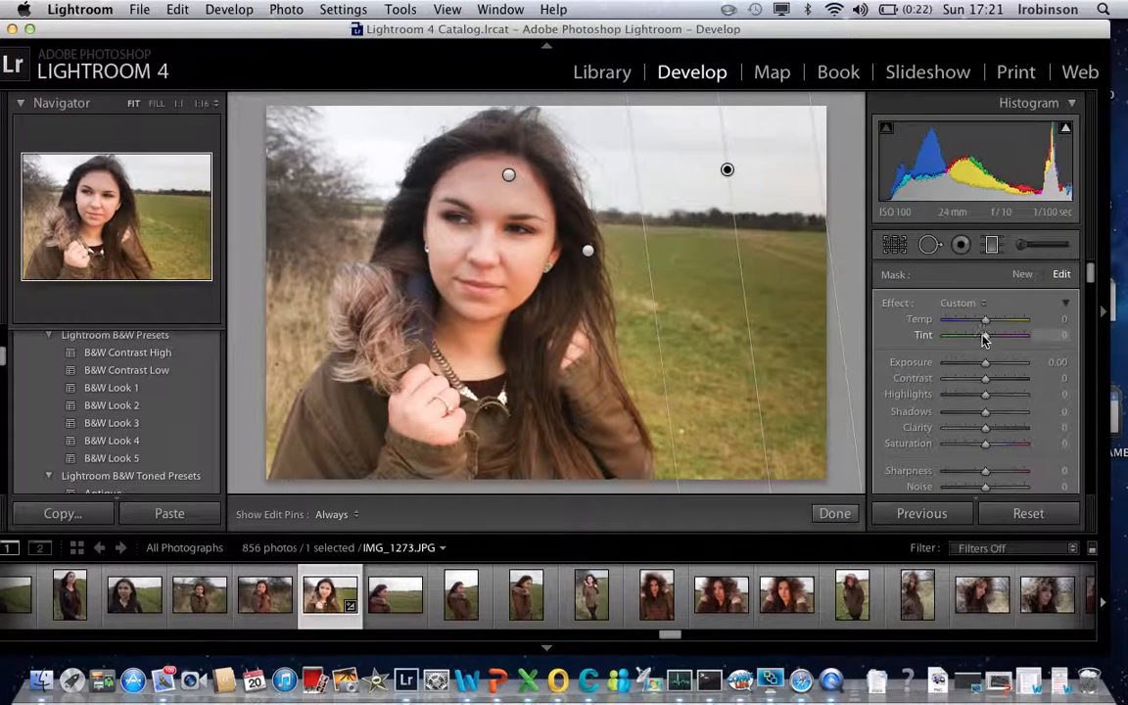
{"action": "left_click_drag", "start_coordinate": [1026, 340], "coordinate": [1031, 337]}
- Move the tint filter's pin down onto the field with a diagonal angle and finish editing the filter
{"action": "left_click_drag", "start_coordinate": [728, 171], "coordinate": [680, 310]}
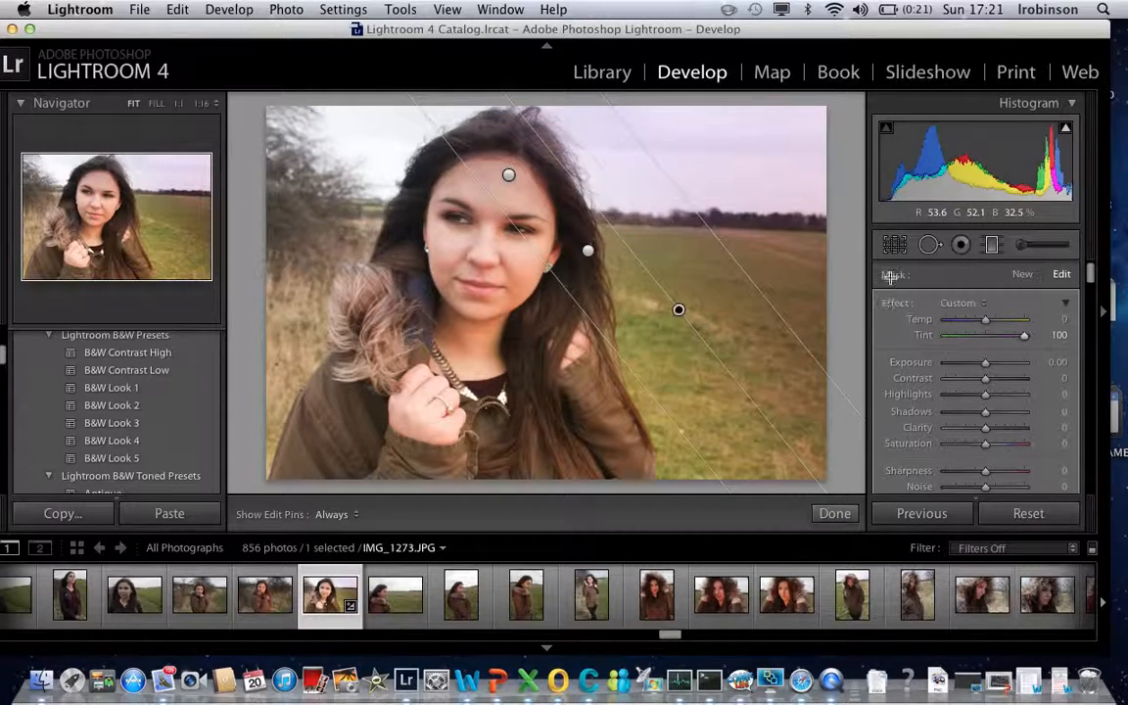
{"action": "left_click", "coordinate": [835, 515]}
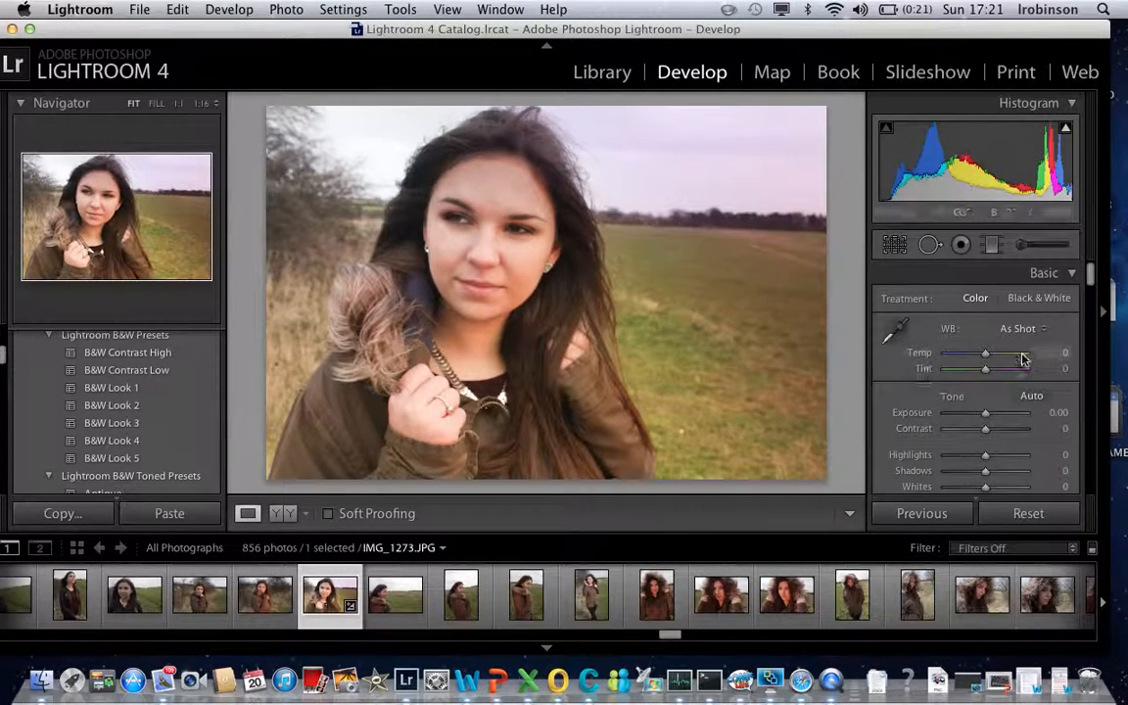
{"action": "mouse_move", "coordinate": [1093, 276]}
{"action": "left_mouse_down"}
{"action": "mouse_move", "coordinate": [1092, 291]}
{"action": "mouse_move", "coordinate": [1091, 273]}
{"action": "left_mouse_up"}
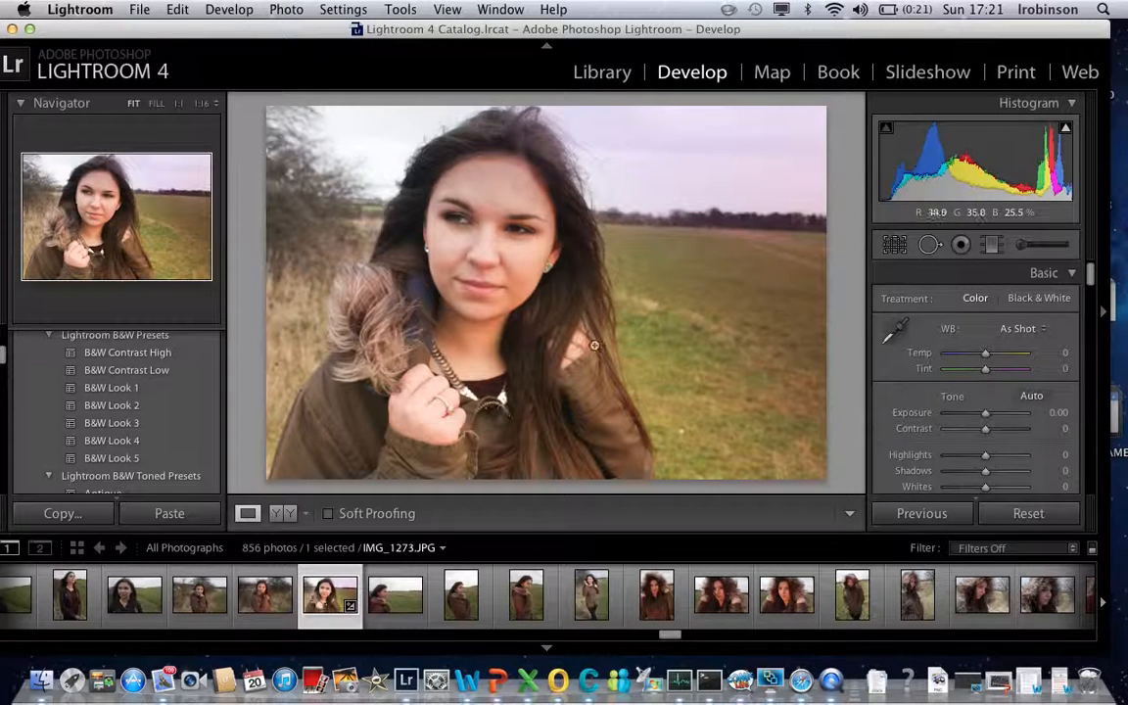
- Reopen the Graduated Filter tool, check the settings behind each pin and delete the filter pinned on the forehead
{"action": "left_click", "coordinate": [993, 250]}
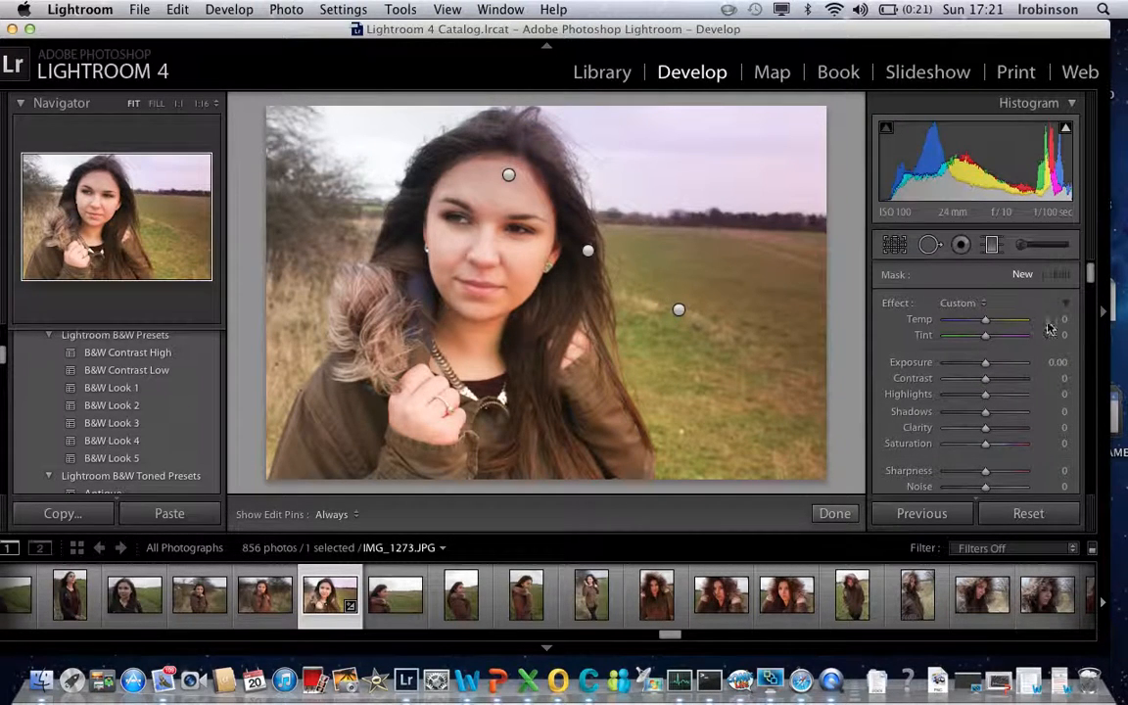
{"action": "left_click_drag", "start_coordinate": [1091, 273], "coordinate": [1093, 282]}
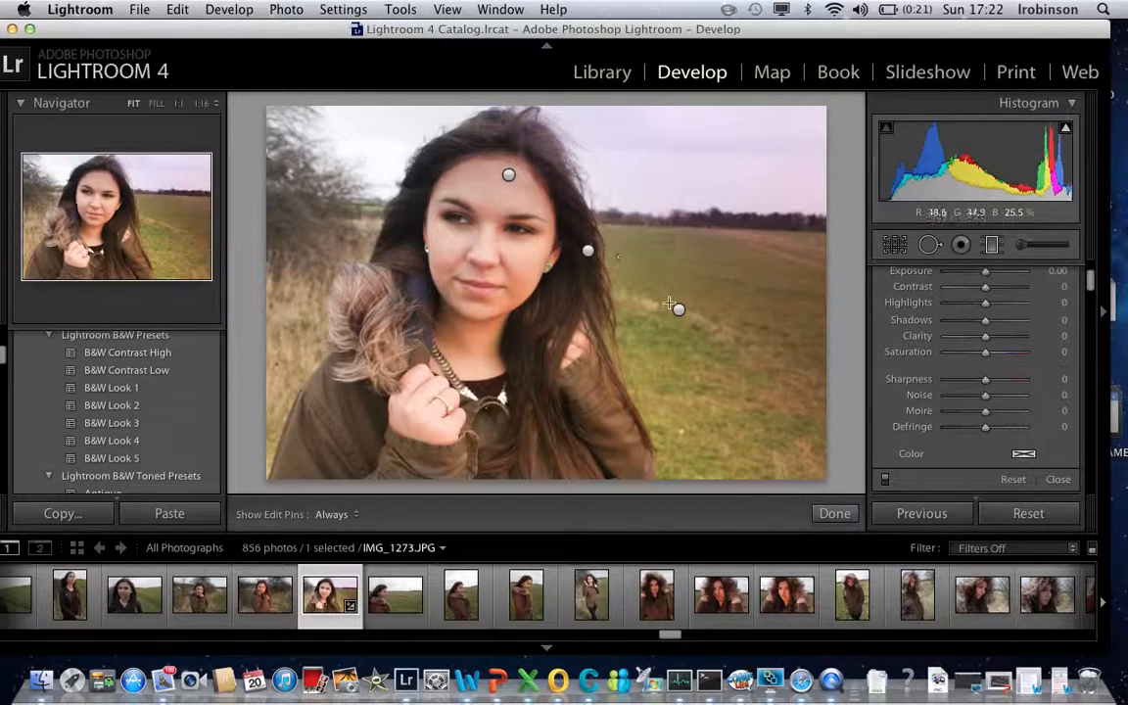
{"action": "left_click", "coordinate": [680, 311]}
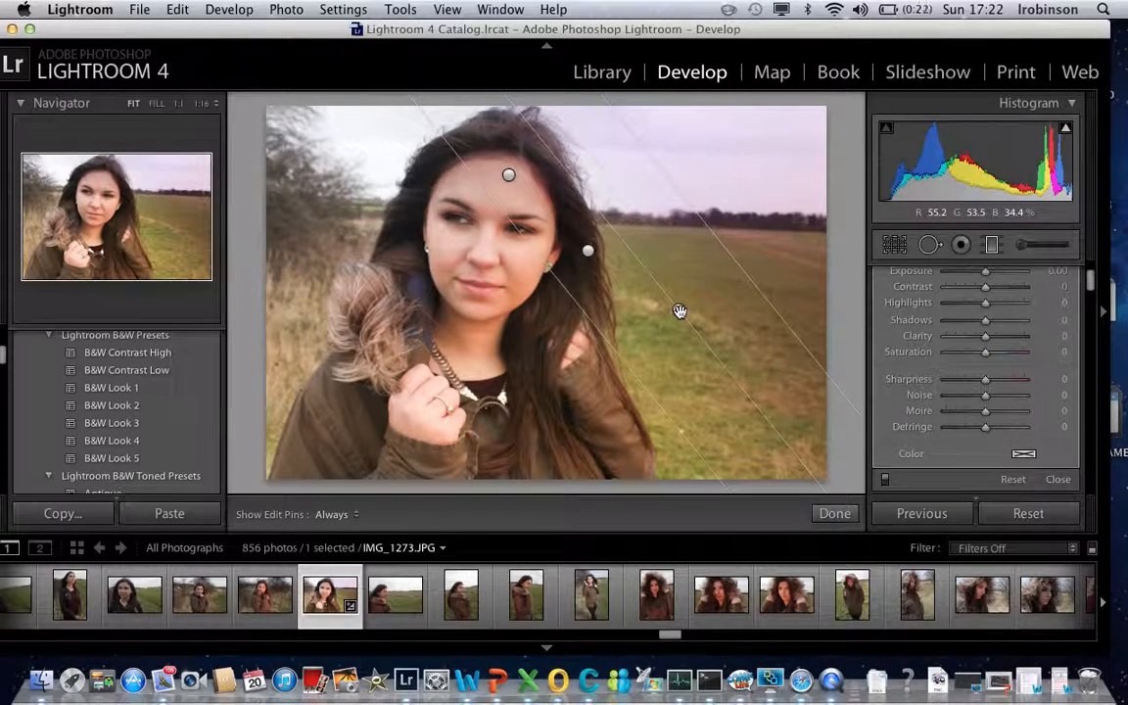
{"action": "left_click", "coordinate": [588, 251]}
{"action": "left_click", "coordinate": [505, 175]}
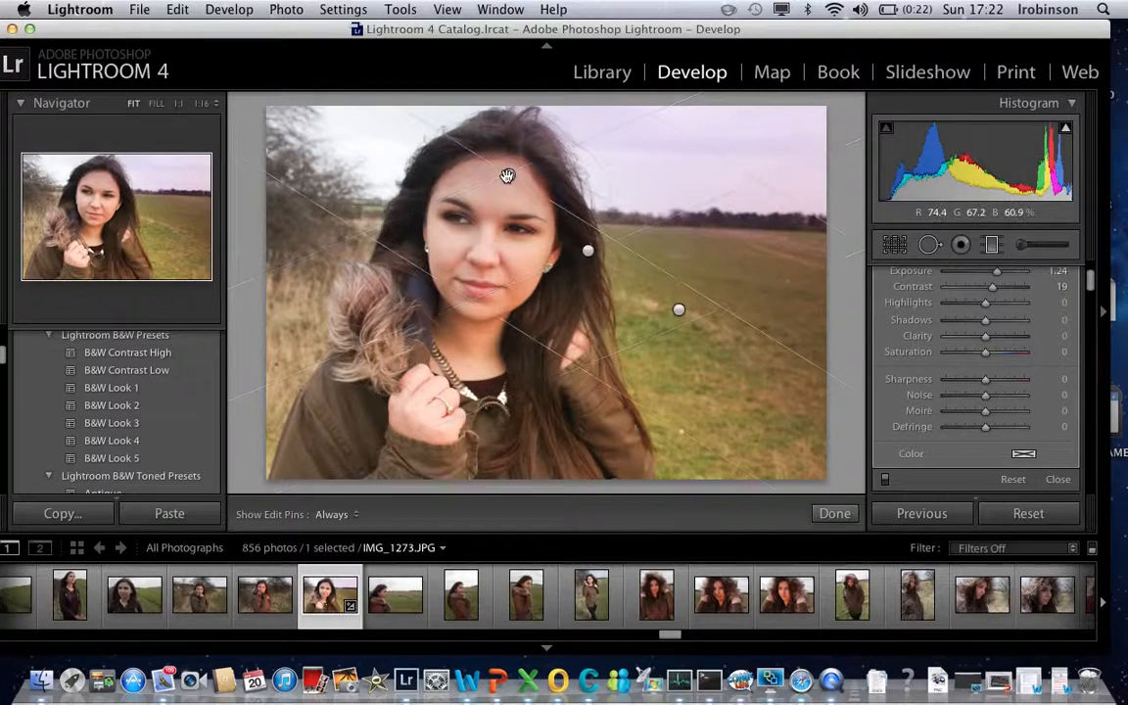
{"action": "left_click", "coordinate": [680, 310]}
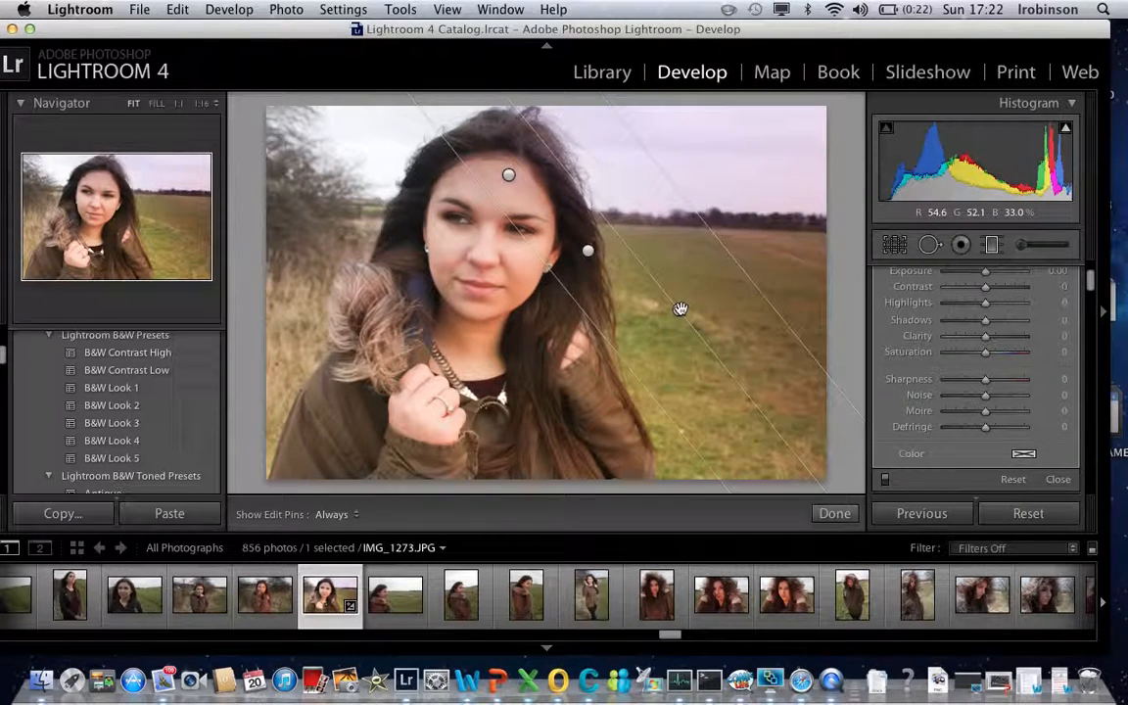
{"action": "left_click", "coordinate": [507, 176]}
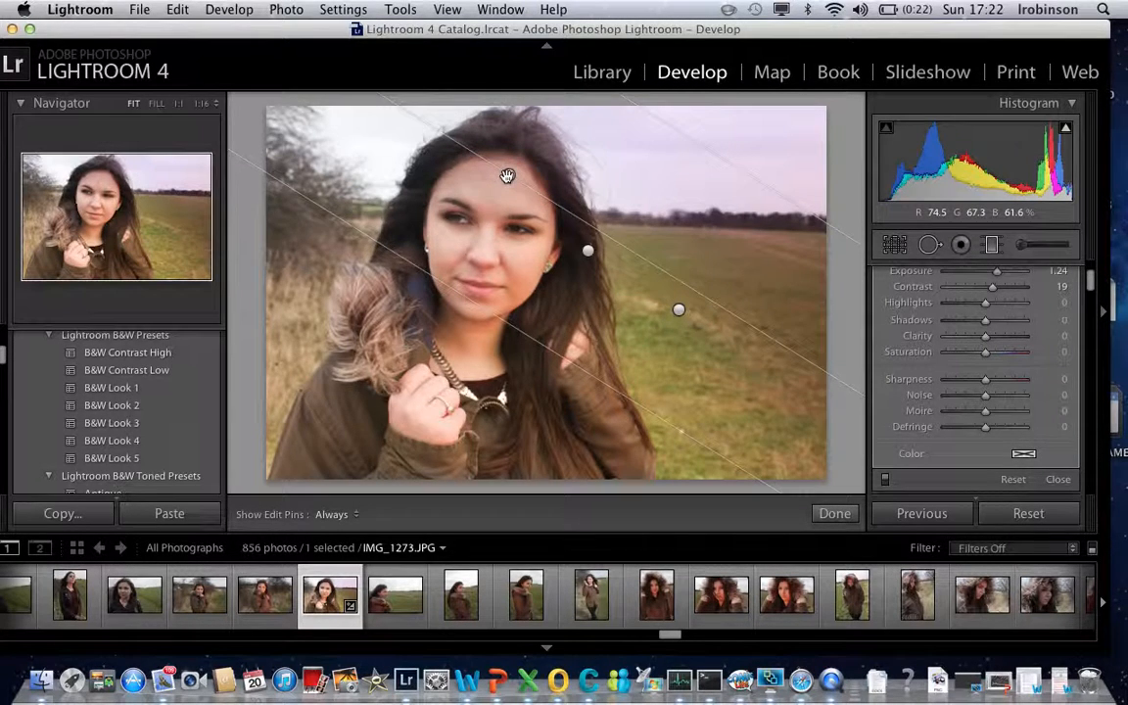
{"action": "key", "text": "Delete"}
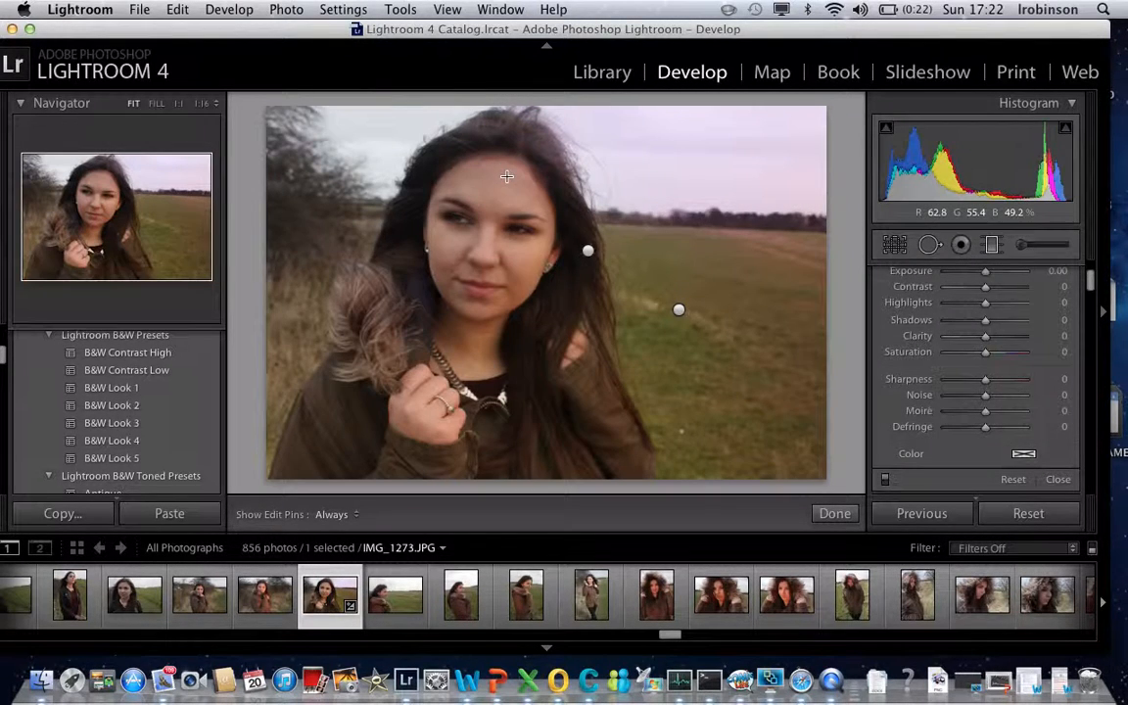